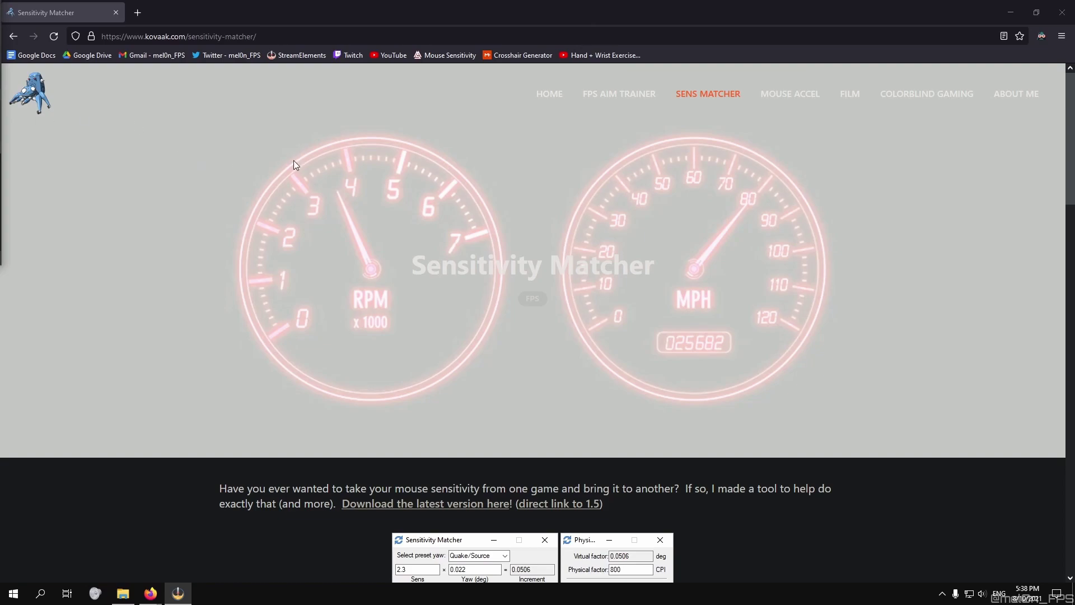
Download SensitivityMatcher_exe.zip (64-bit) from the Version 1.5 release, then hide the browser
{"action": "scroll", "coordinate": [431, 216], "scroll_direction": "down", "scroll_amount": 3}
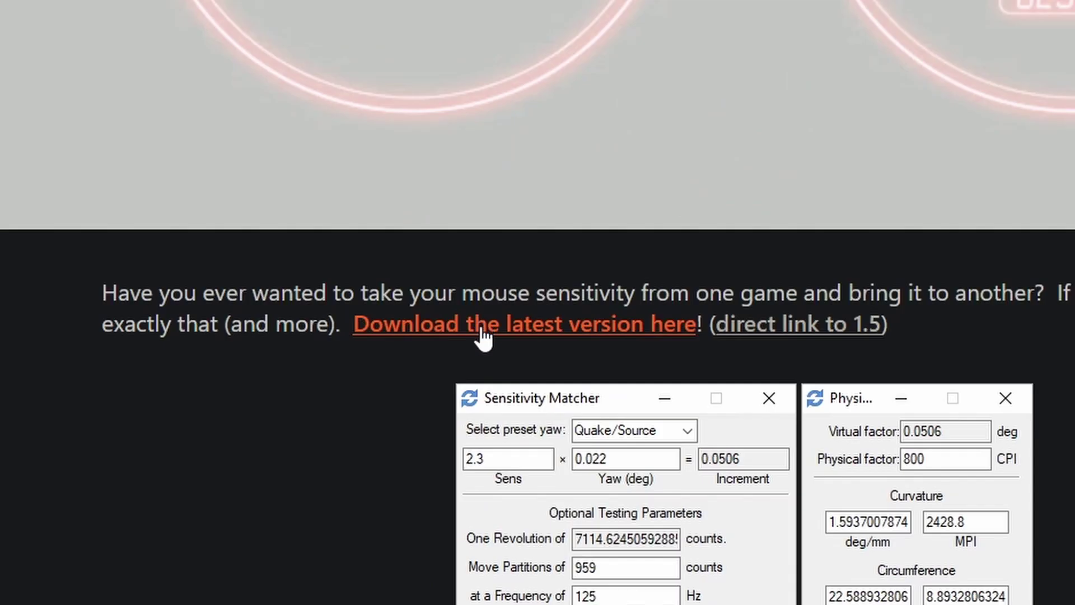
{"action": "left_click", "coordinate": [483, 335]}
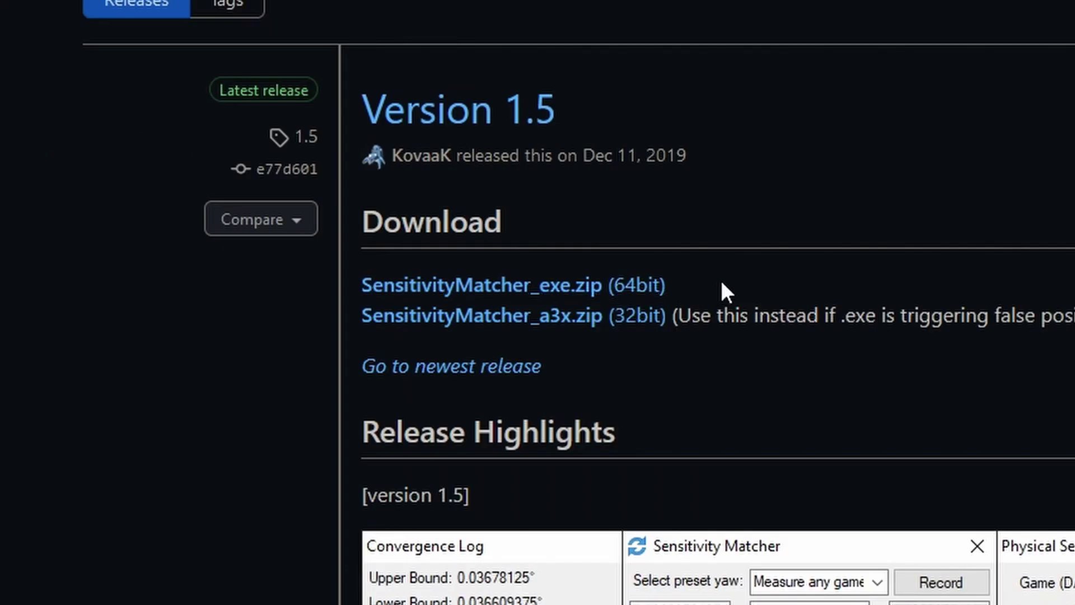
{"action": "left_click_drag", "start_coordinate": [690, 298], "coordinate": [376, 289]}
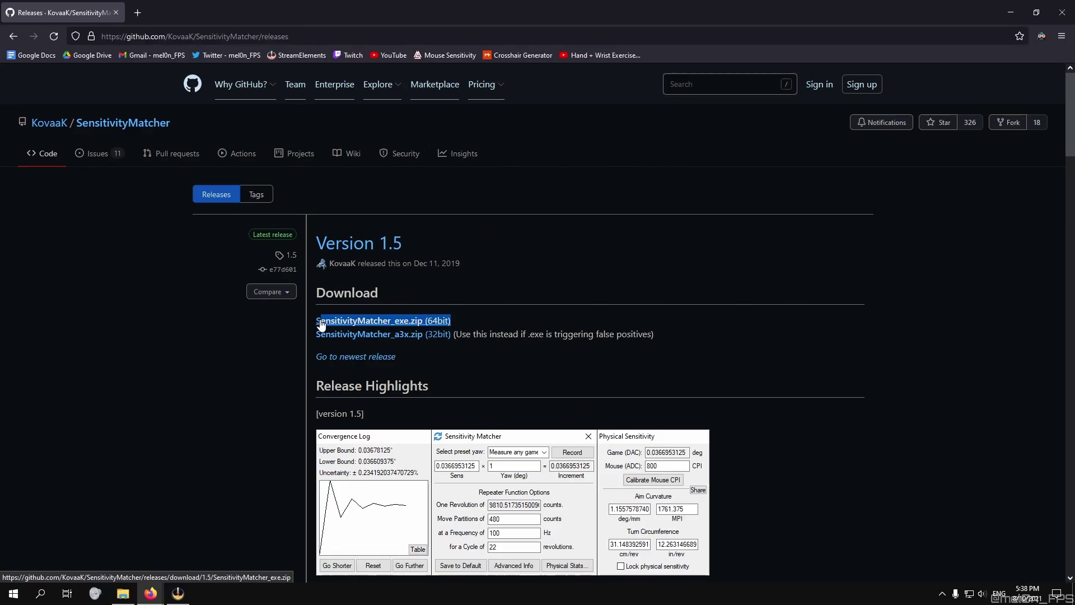
{"action": "left_click", "coordinate": [508, 362]}
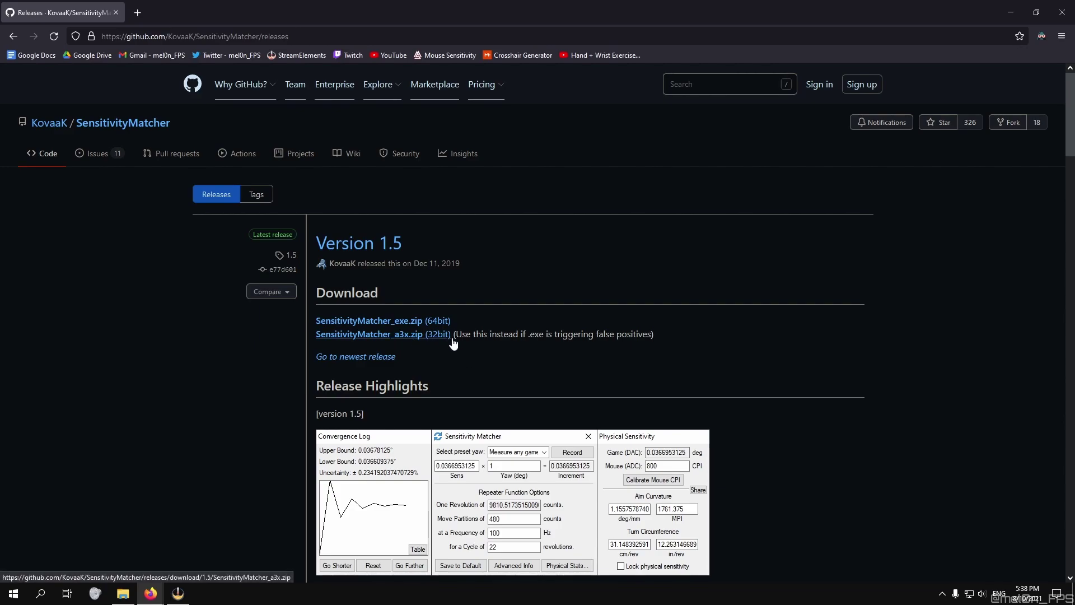
{"action": "left_click", "coordinate": [382, 325]}
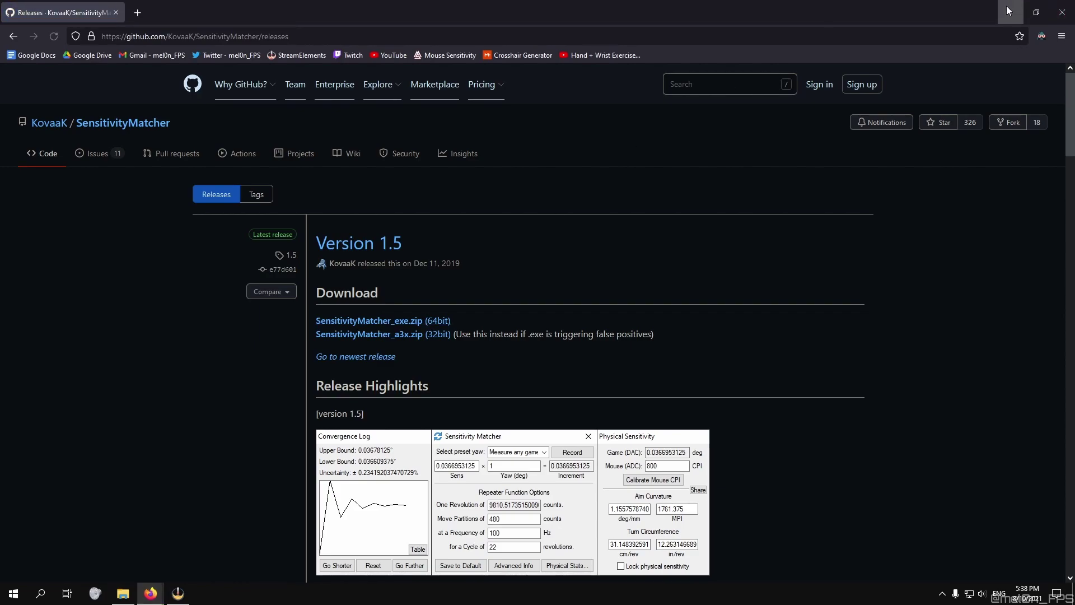
{"action": "key", "text": "super+d"}
Put the SensitivityMatcher zip on the desktop and extract all its files into the AIM folder
{"action": "left_click_drag", "start_coordinate": [1070, 594], "coordinate": [492, 358]}
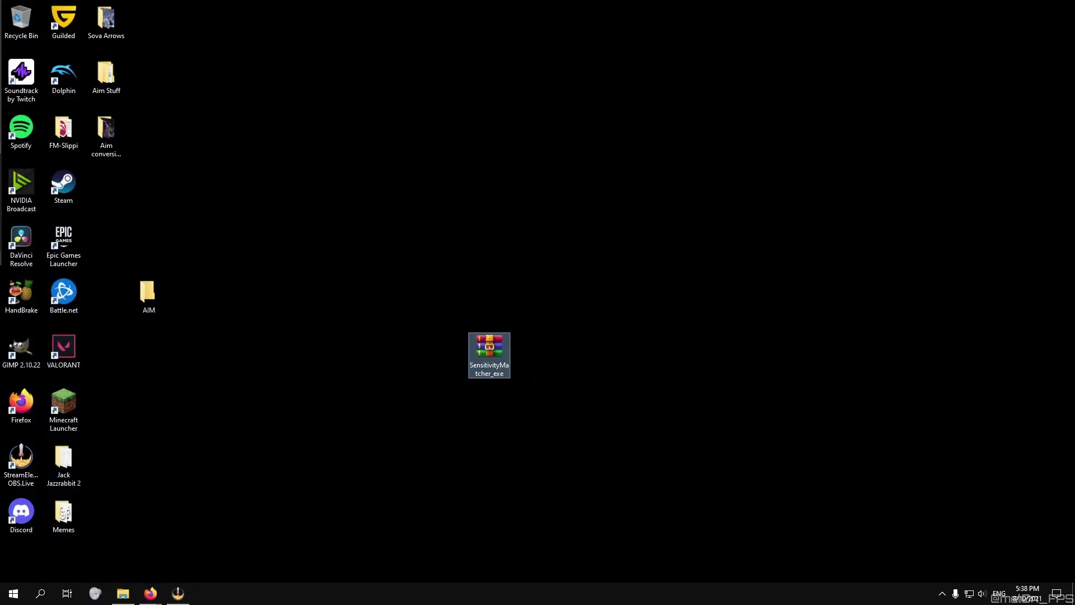
{"action": "left_click", "coordinate": [491, 358]}
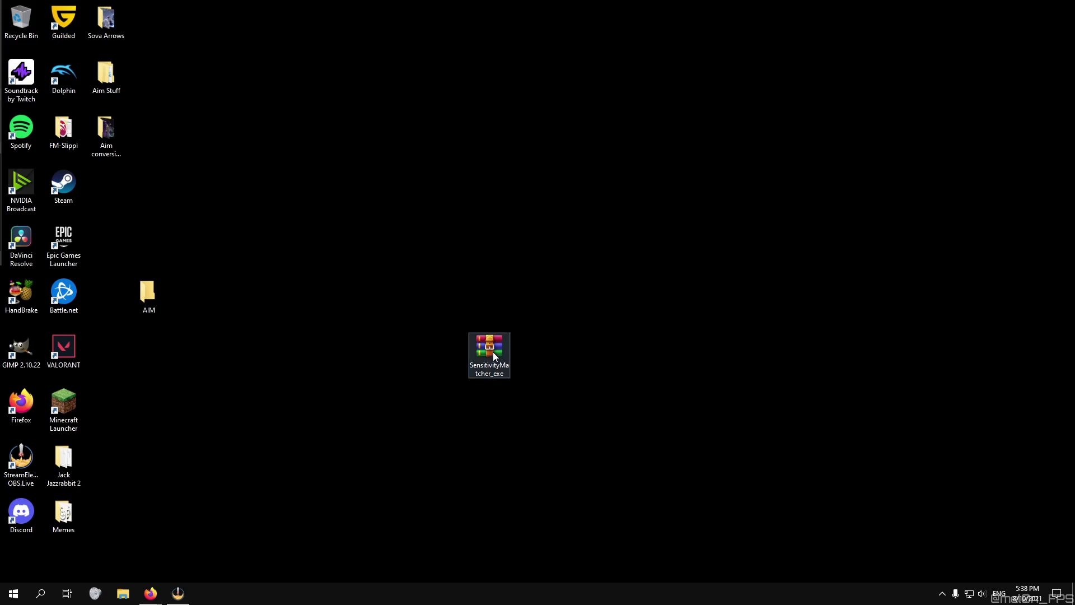
{"action": "double_click", "coordinate": [492, 350]}
{"action": "left_click_drag", "start_coordinate": [274, 487], "coordinate": [144, 294]}
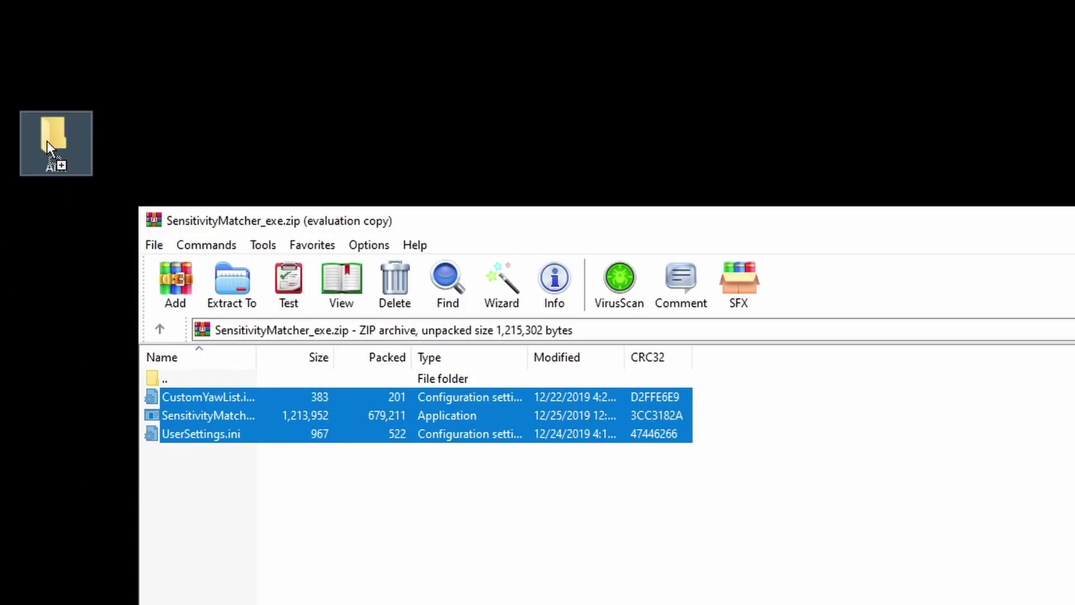
{"action": "left_click_drag", "start_coordinate": [51, 145], "coordinate": [51, 144]}
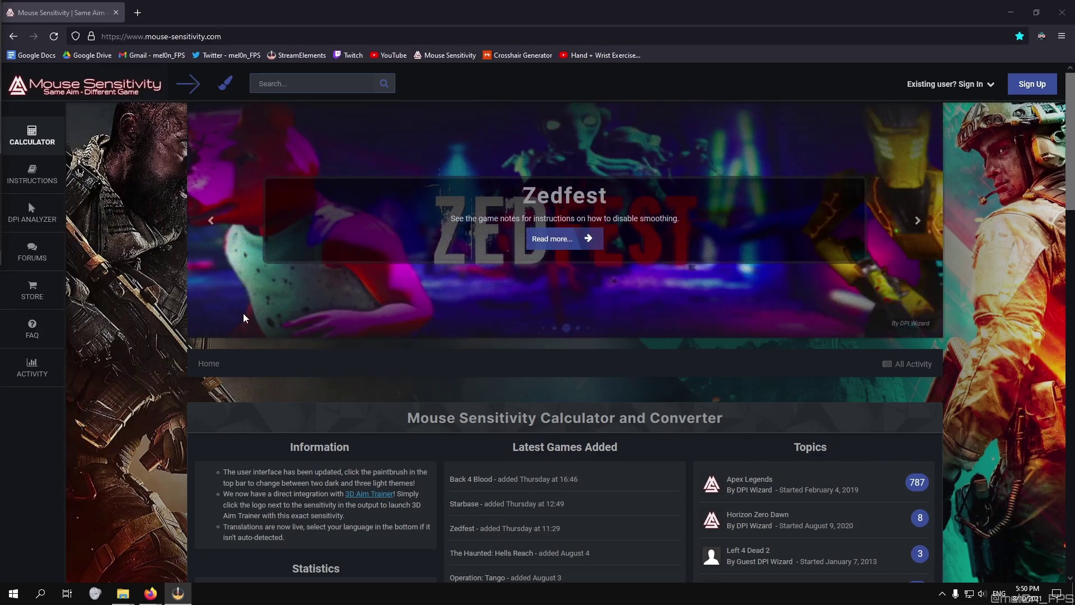
Scroll down to the calculator settings and the Convert from/to input fields
{"action": "scroll", "coordinate": [564, 342], "scroll_direction": "down", "scroll_amount": 5}
{"action": "scroll", "coordinate": [241, 273], "scroll_direction": "down", "scroll_amount": 7}
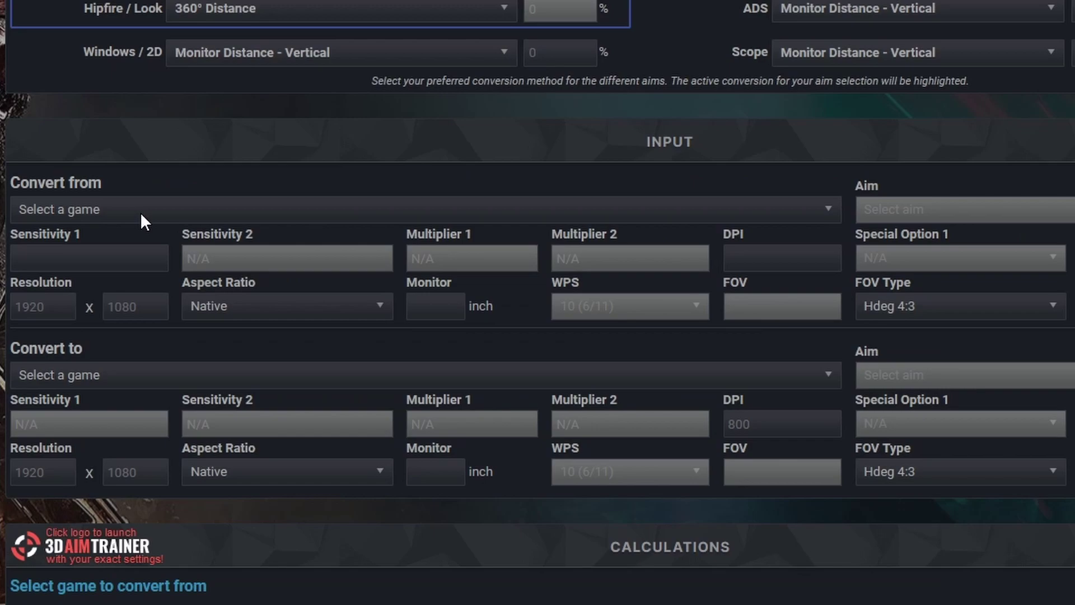
Convert from VALORANT with sensitivity 2 at 800 DPI
{"action": "left_click", "coordinate": [264, 251]}
{"action": "type", "text": "va"}
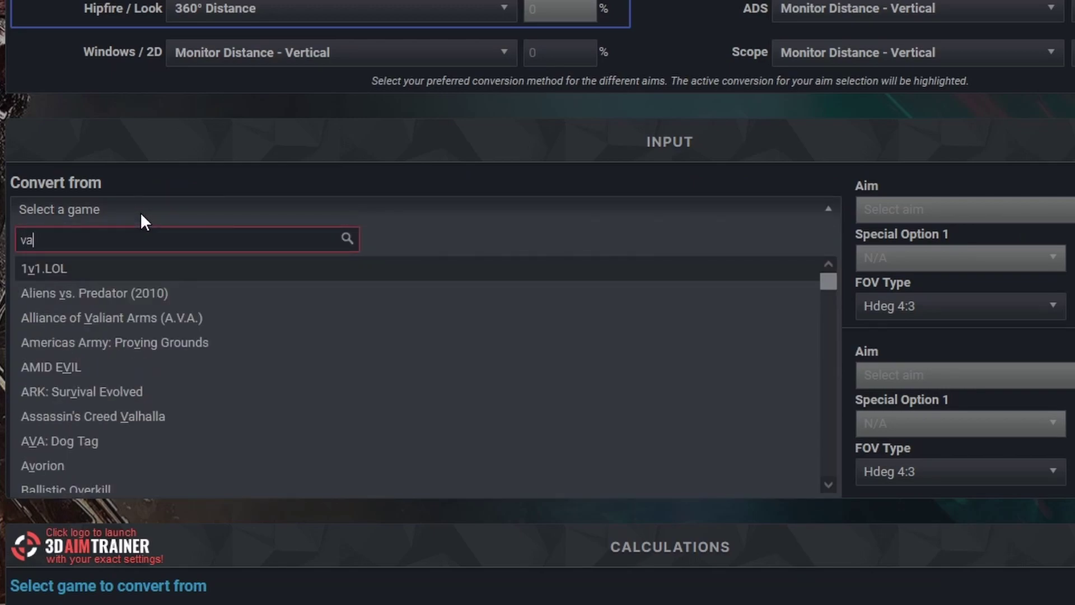
{"action": "type", "text": "l"}
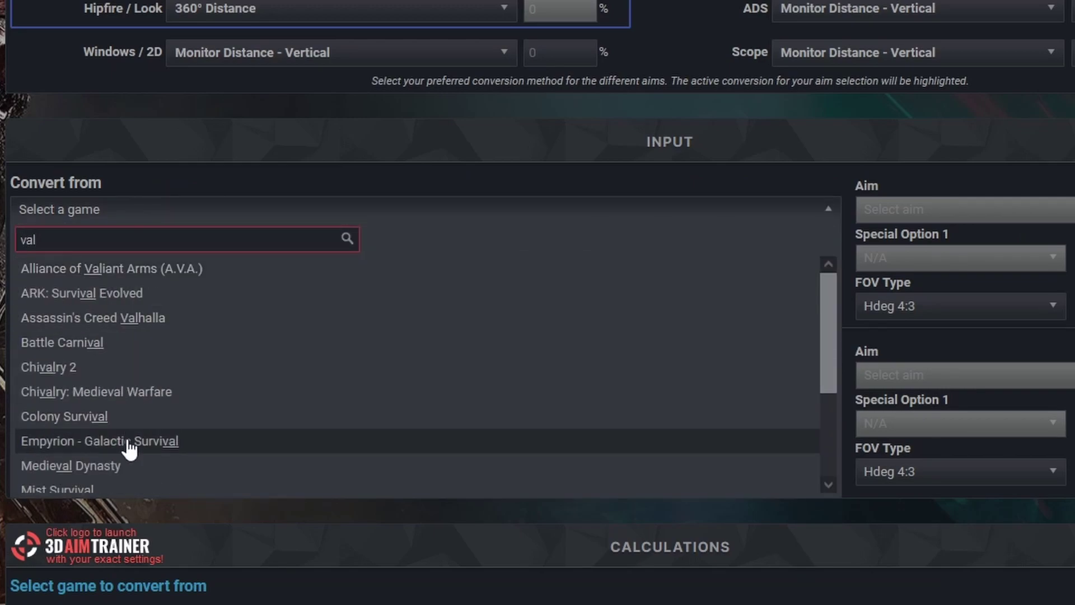
{"action": "scroll", "coordinate": [137, 434], "scroll_direction": "down", "scroll_amount": 2}
{"action": "left_click", "coordinate": [145, 432]}
{"action": "left_click", "coordinate": [75, 269]}
{"action": "type", "text": "2"}
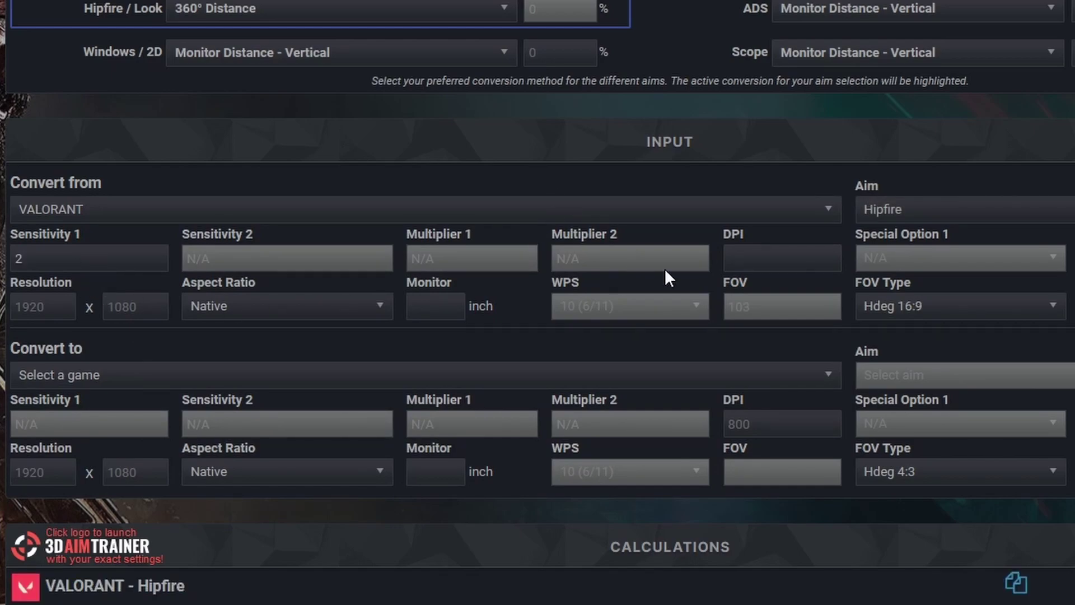
{"action": "left_click", "coordinate": [802, 260]}
{"action": "type", "text": "800"}
{"action": "scroll", "coordinate": [530, 100], "scroll_direction": "down", "scroll_amount": 4}
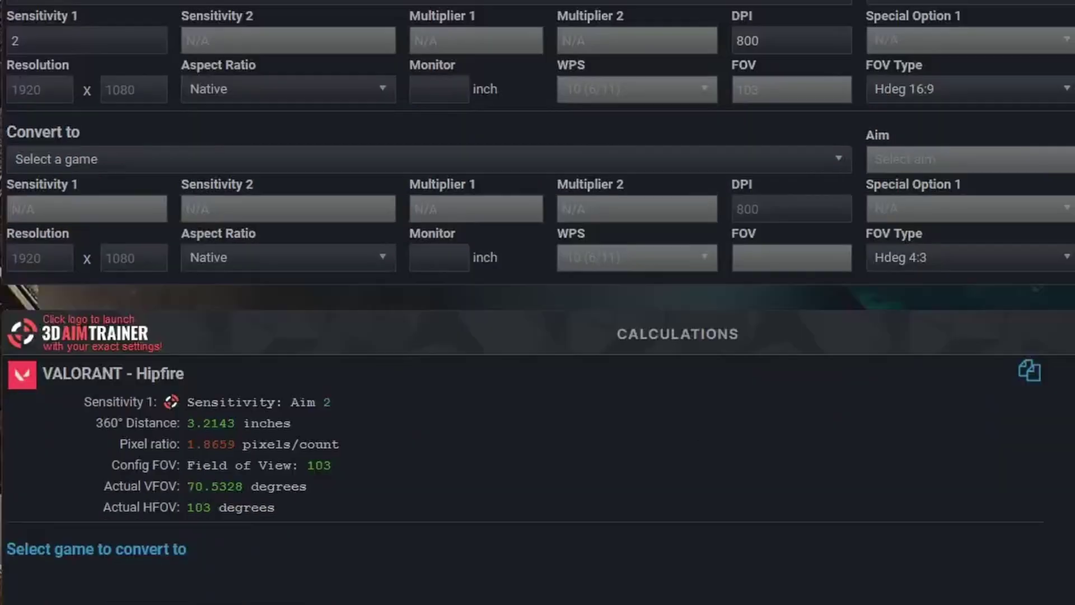
Set Counter-Strike: Global Offensive as the target game at 800 DPI
{"action": "left_click", "coordinate": [66, 160]}
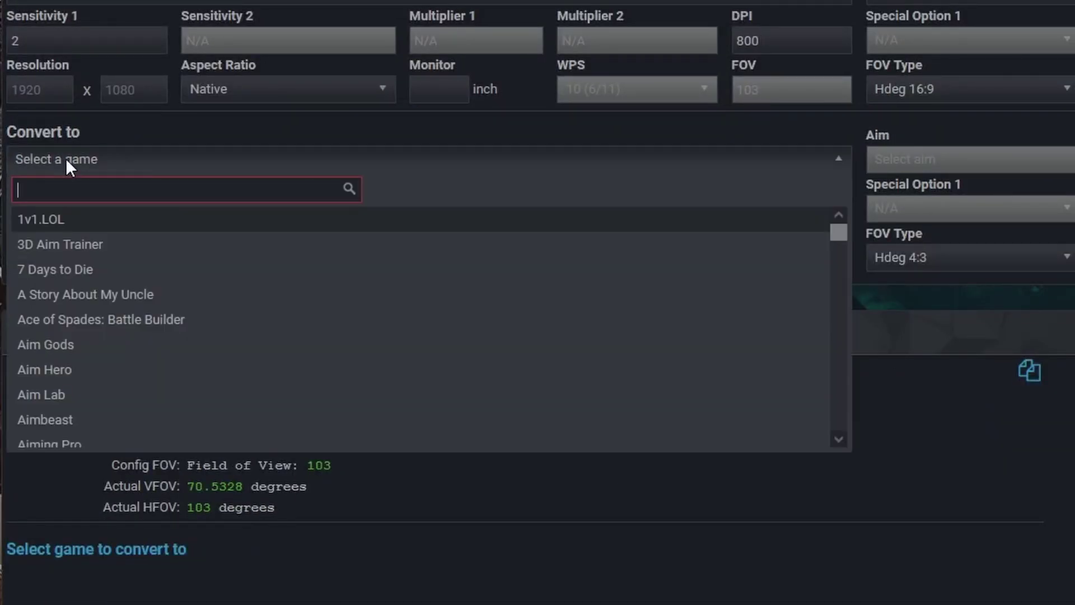
{"action": "type", "text": "glo"}
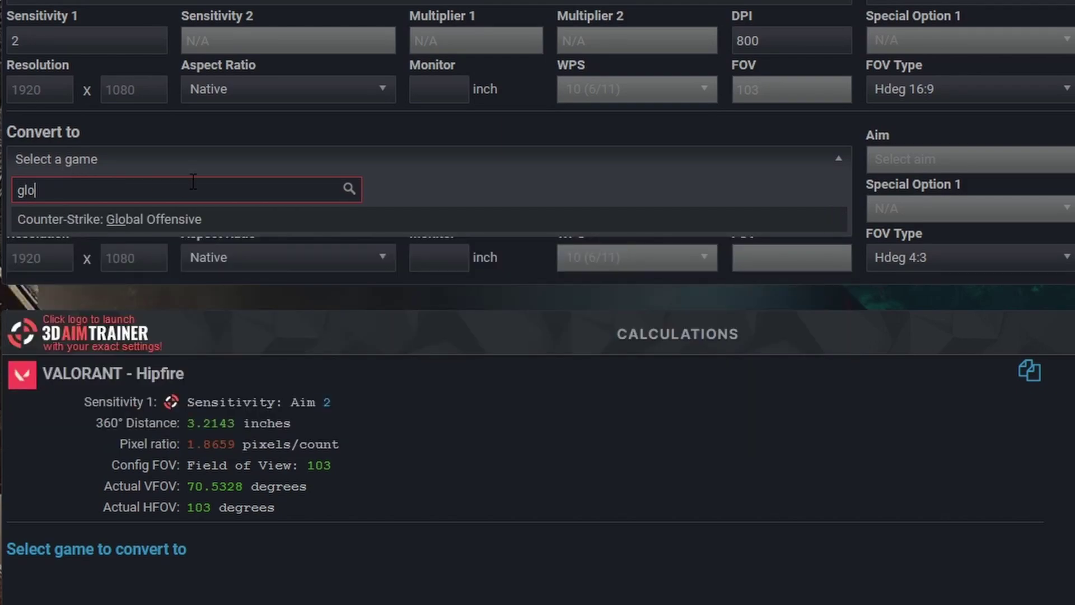
{"action": "left_click", "coordinate": [99, 218]}
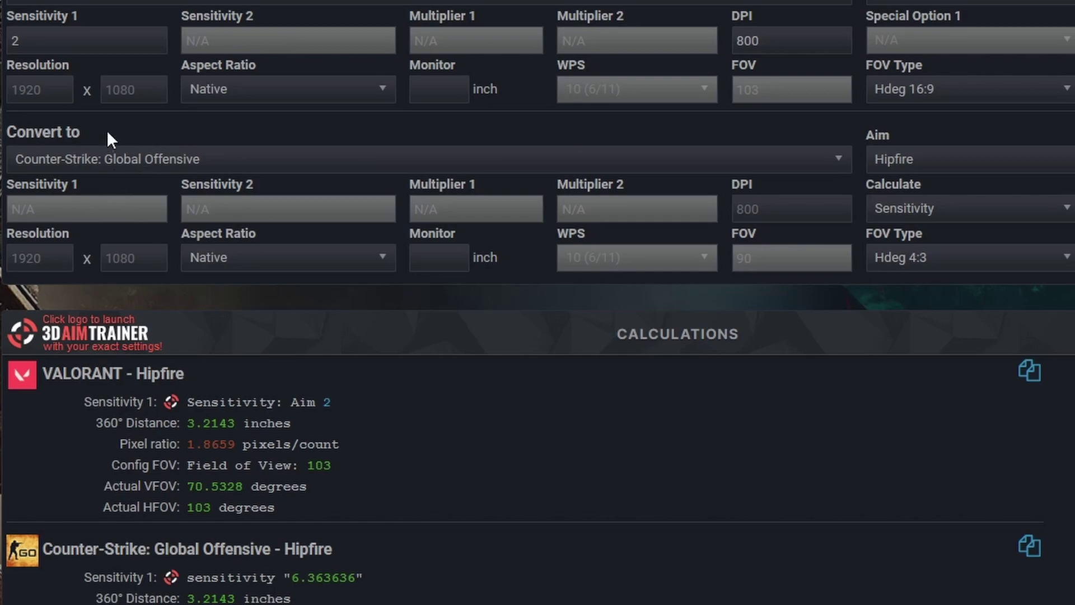
{"action": "left_click", "coordinate": [783, 211]}
{"action": "type", "text": "800"}
Check the matching 3.2143-inch 360° distance and the 6.363636 result
{"action": "scroll", "coordinate": [714, 230], "scroll_direction": "down", "scroll_amount": 5}
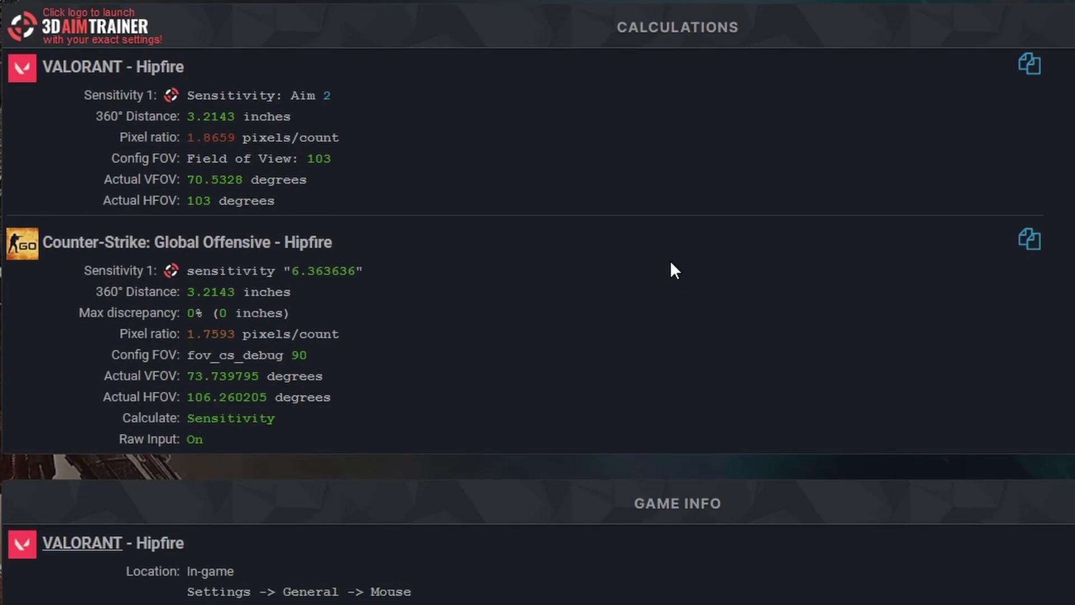
{"action": "left_click_drag", "start_coordinate": [93, 111], "coordinate": [298, 110]}
{"action": "left_click", "coordinate": [298, 110]}
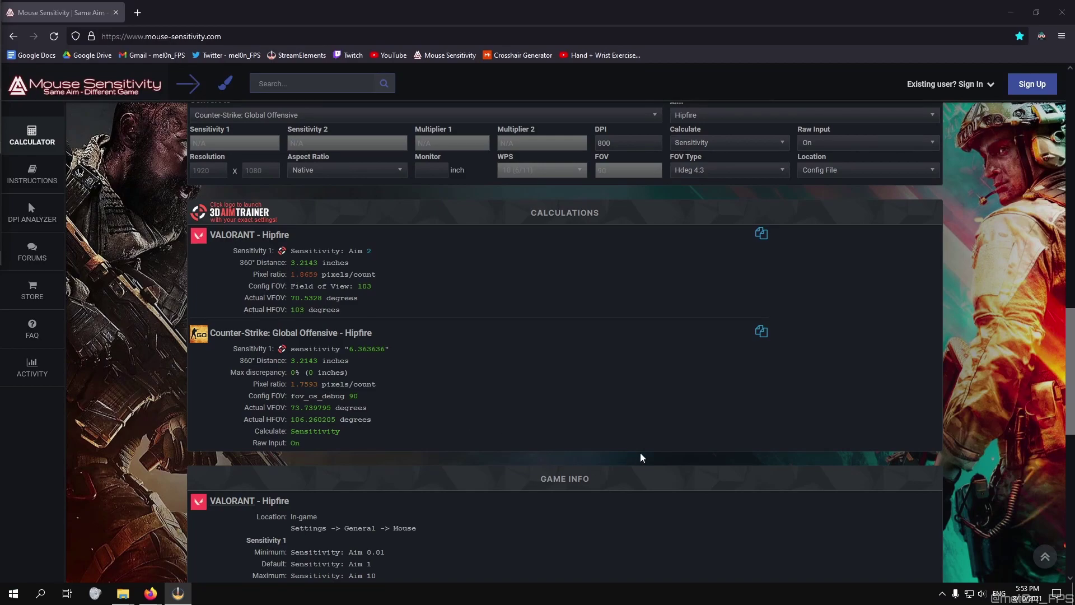
Clear the Convert from and Convert to game settings
{"action": "scroll", "coordinate": [663, 484], "scroll_direction": "up", "scroll_amount": 4}
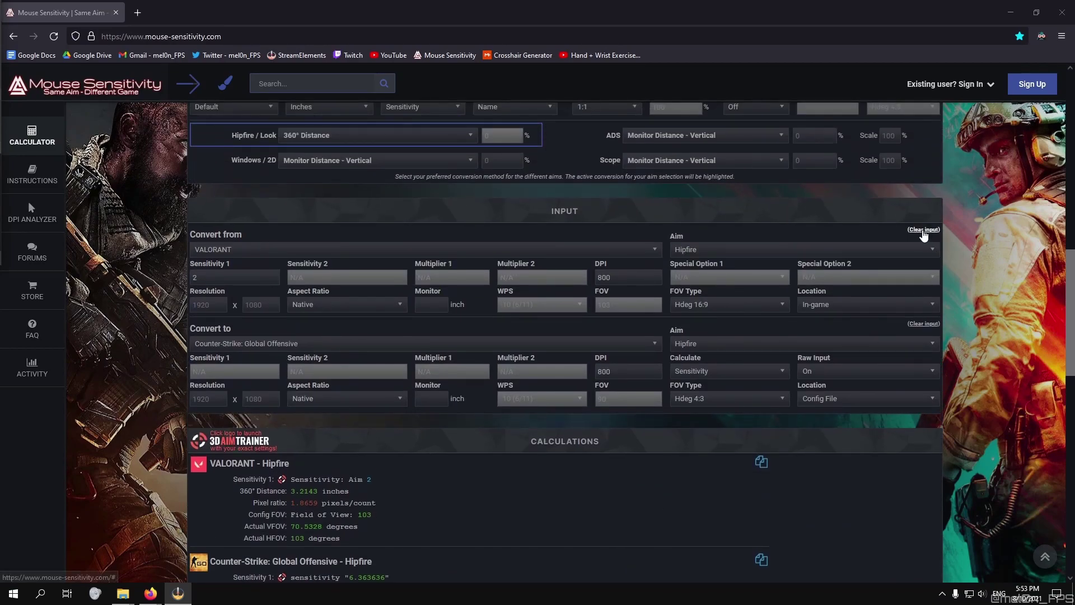
{"action": "left_click", "coordinate": [923, 229]}
{"action": "left_click", "coordinate": [923, 323]}
Convert from Apex Legends with sensitivity 2.1, 800 DPI and FOV 103
{"action": "left_click", "coordinate": [273, 248]}
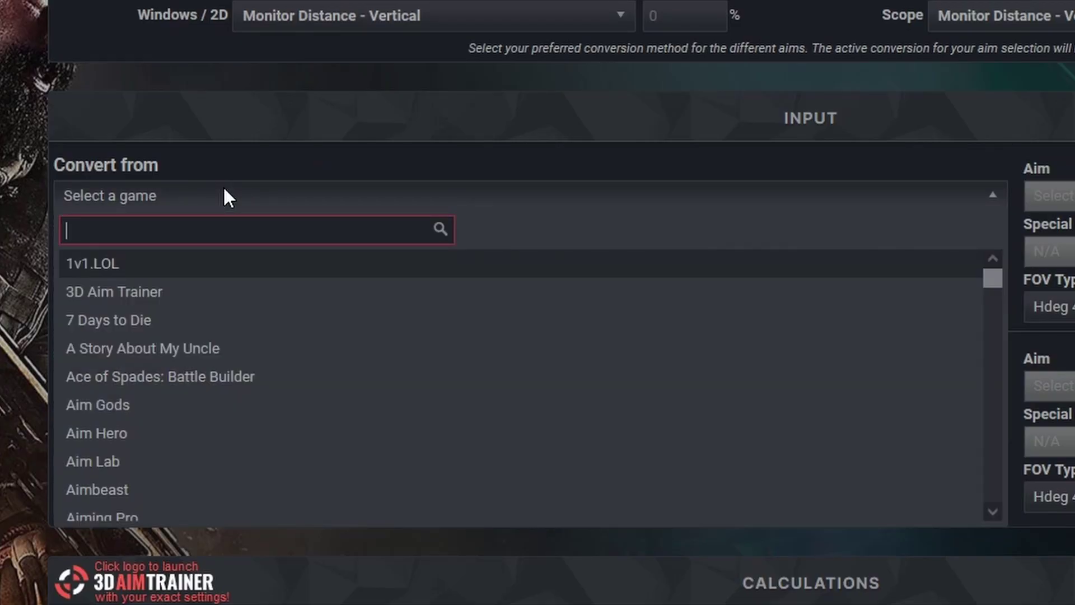
{"action": "type", "text": "apex"}
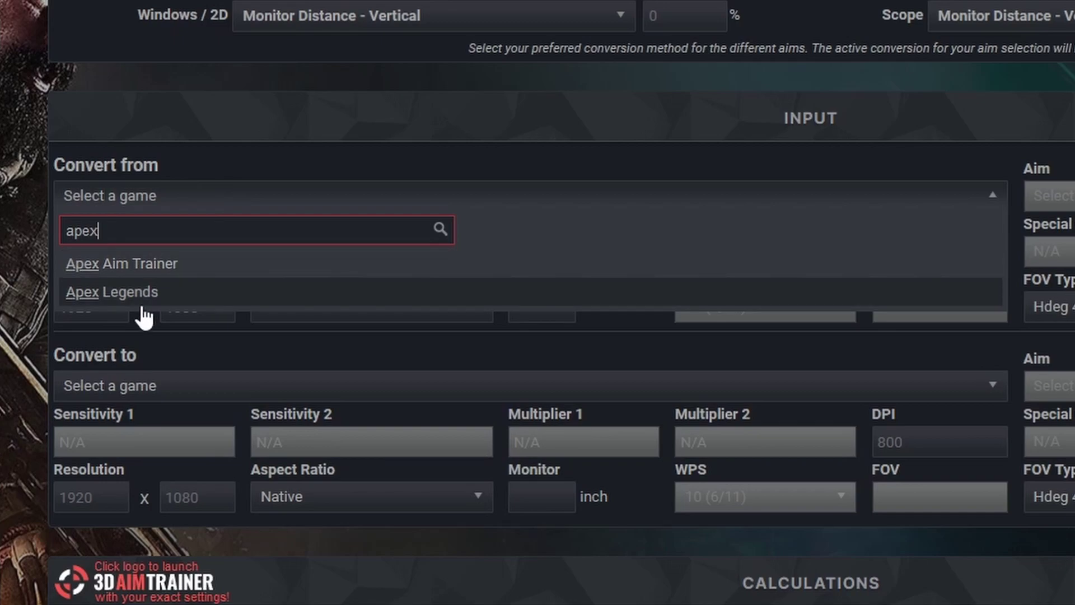
{"action": "left_click", "coordinate": [143, 292]}
{"action": "type", "text": "1"}
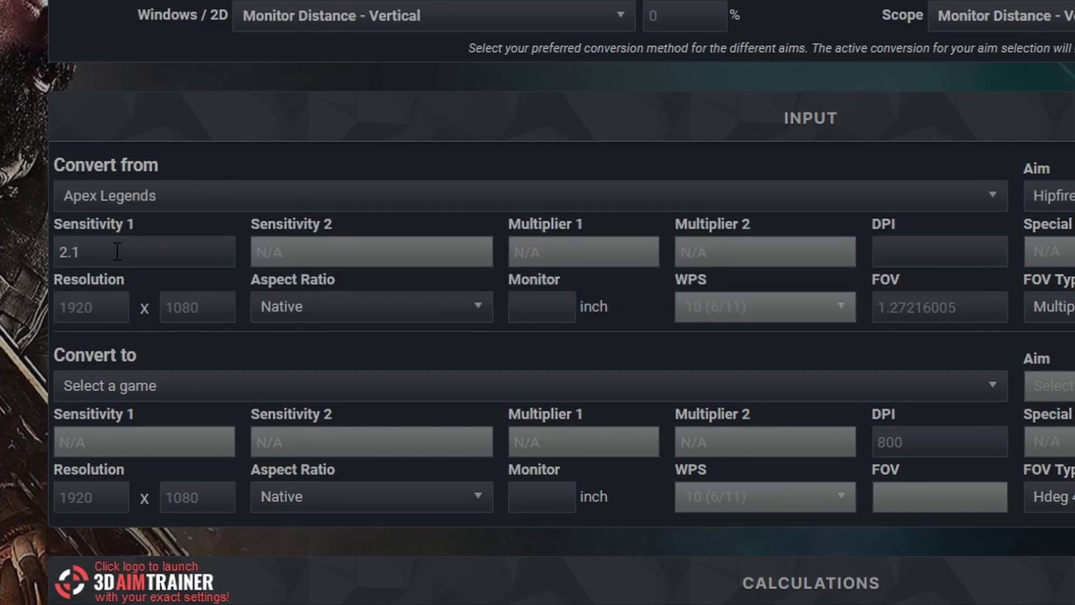
{"action": "left_click", "coordinate": [941, 241]}
{"action": "type", "text": "800"}
{"action": "left_click", "coordinate": [932, 312]}
{"action": "type", "text": "103"}
{"action": "scroll", "coordinate": [583, 263], "scroll_direction": "down", "scroll_amount": 1}
{"action": "scroll", "coordinate": [584, 263], "scroll_direction": "down", "scroll_amount": 1}
Convert to VALORANT at 800 DPI and read the resulting 0.660 sensitivity
{"action": "left_click", "coordinate": [130, 270]}
{"action": "type", "text": "v"}
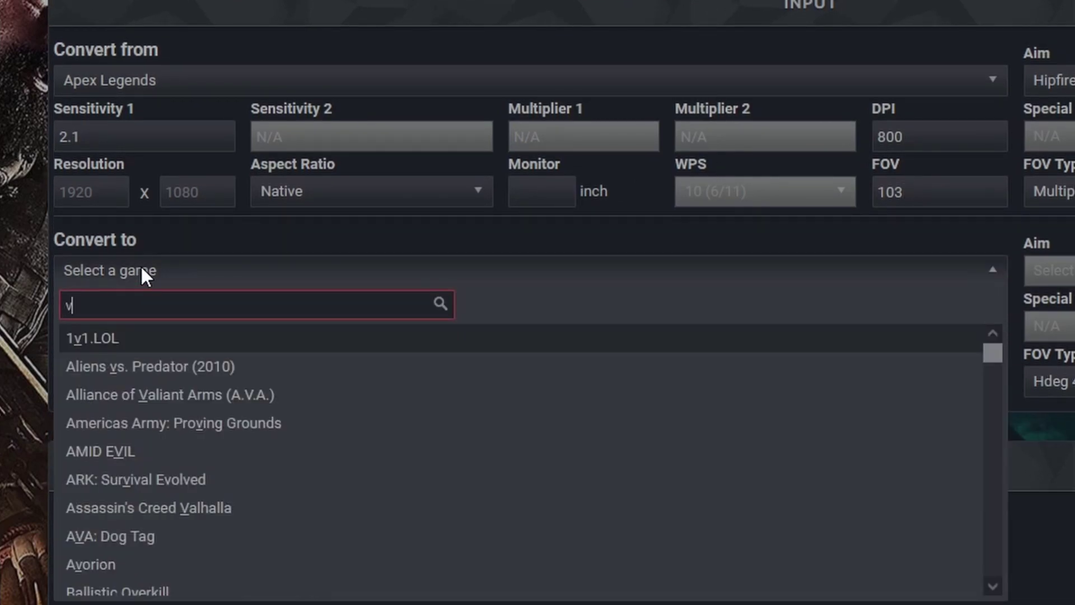
{"action": "type", "text": "al"}
{"action": "scroll", "coordinate": [291, 468], "scroll_direction": "down", "scroll_amount": 3}
{"action": "left_click", "coordinate": [162, 553]}
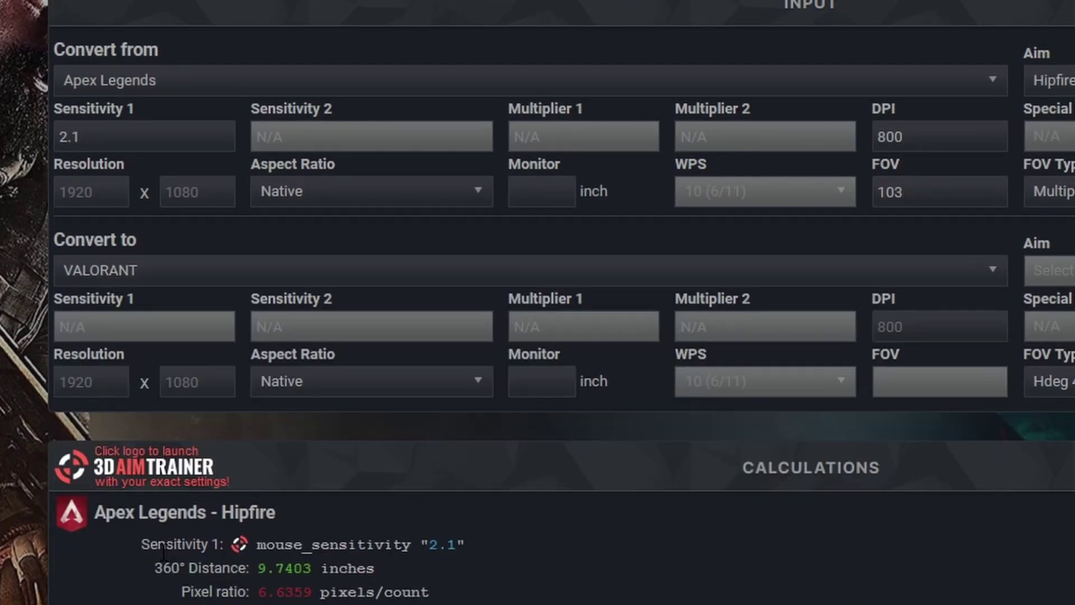
{"action": "left_click", "coordinate": [957, 323]}
{"action": "type", "text": "800"}
{"action": "scroll", "coordinate": [689, 266], "scroll_direction": "down", "scroll_amount": 5}
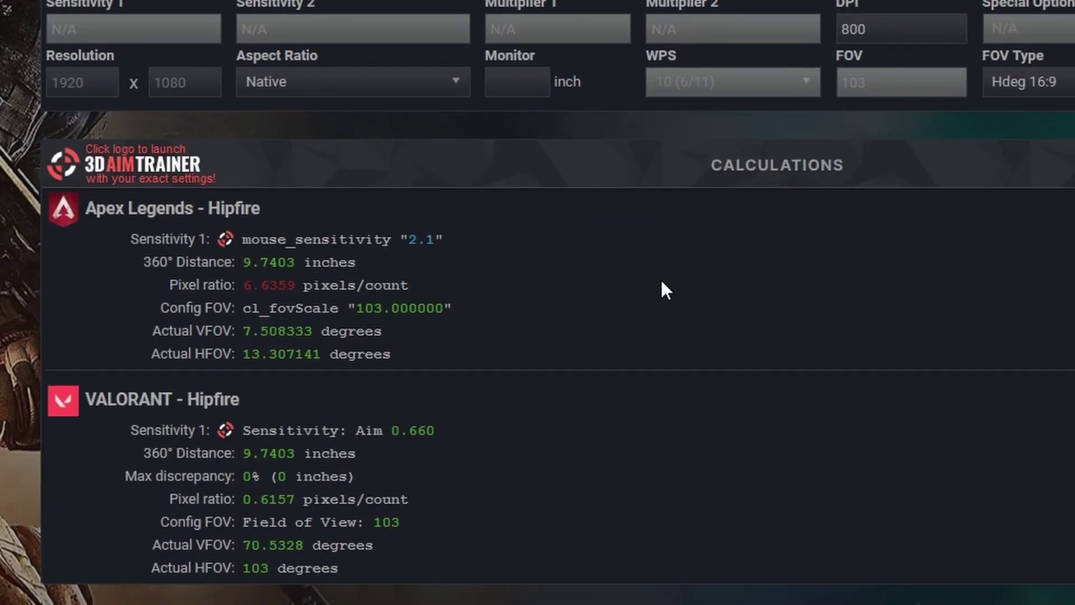
{"action": "left_click_drag", "start_coordinate": [469, 473], "coordinate": [252, 460]}
{"action": "left_click", "coordinate": [408, 442]}
{"action": "triple_click", "coordinate": [435, 430]}
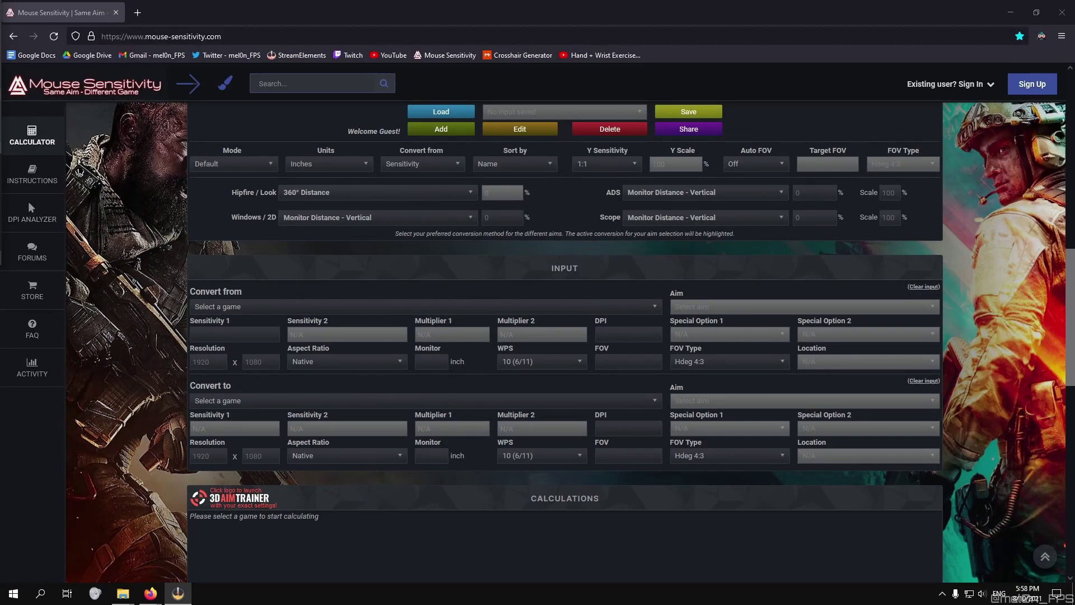
Set Counter-Strike: Global Offensive as the source game
{"action": "left_click", "coordinate": [266, 305]}
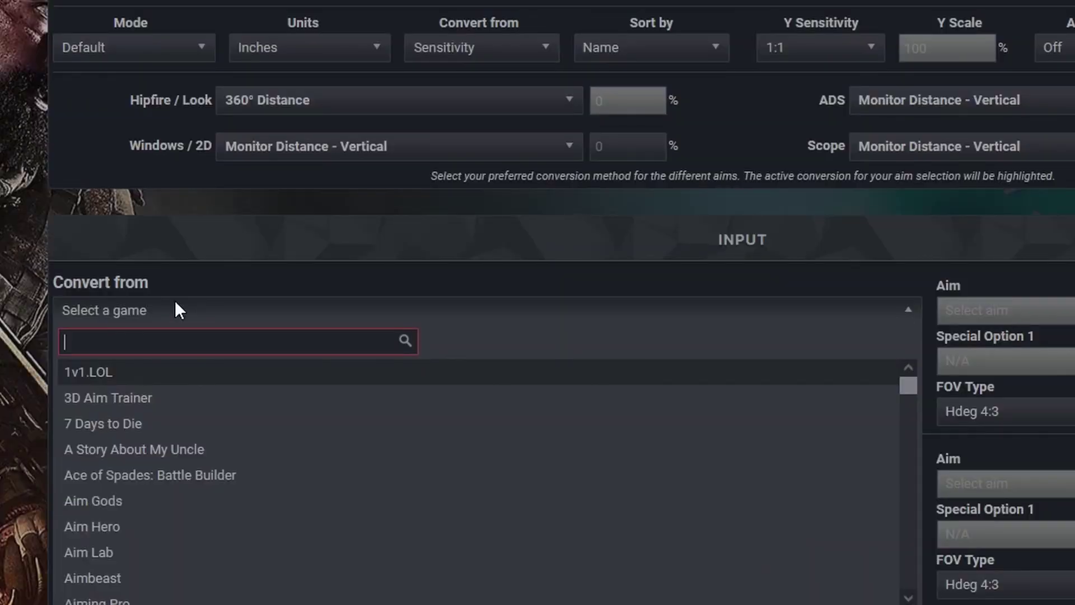
{"action": "type", "text": "glo"}
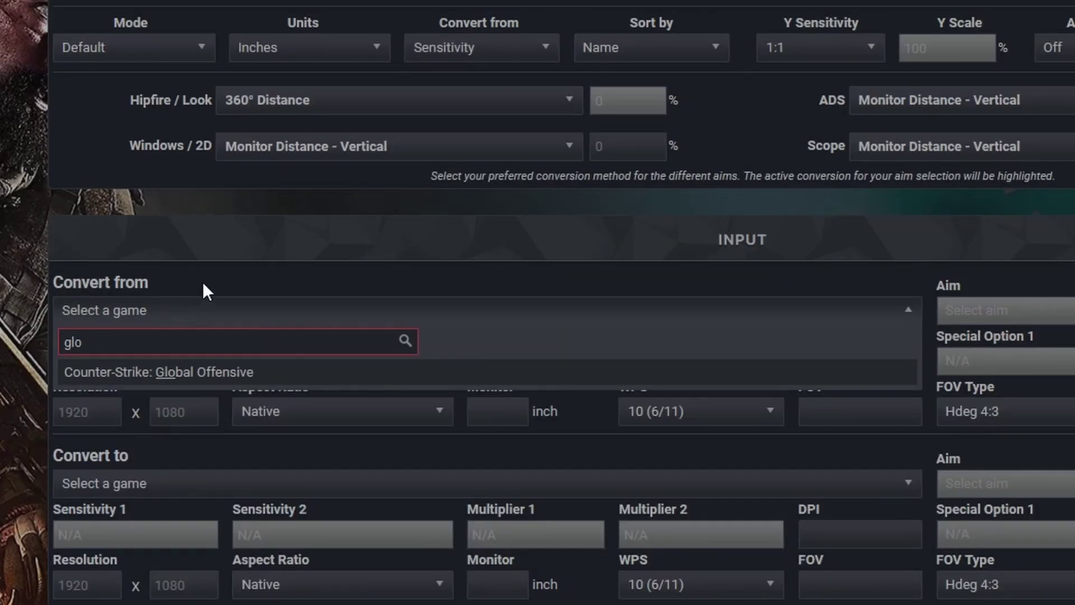
{"action": "left_click", "coordinate": [166, 373]}
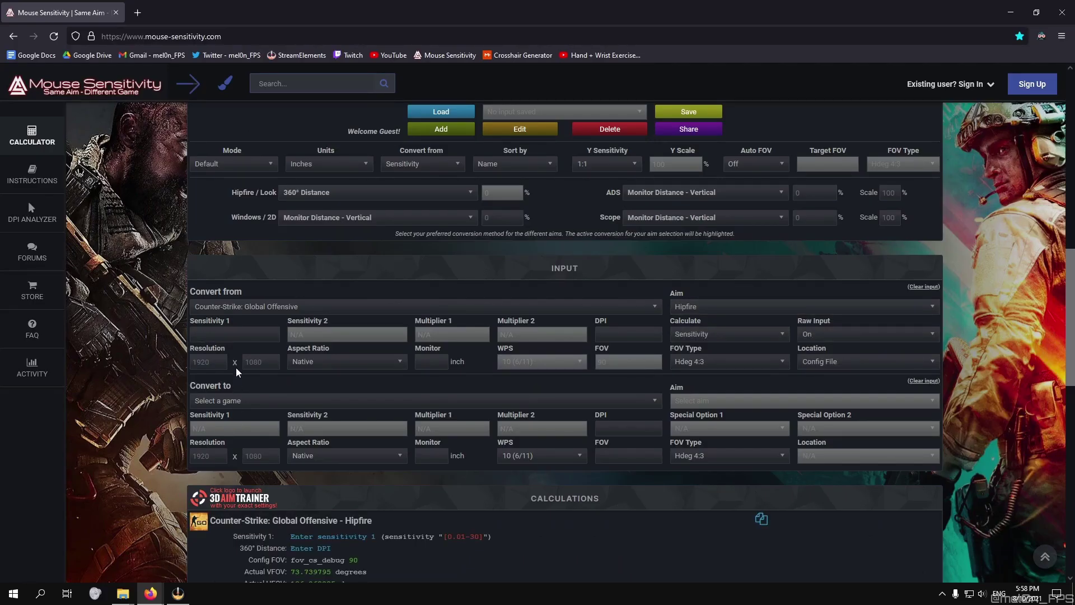
Copy 6.363636 from the Baseline note into the source Sensitivity 1 field
{"action": "double_click", "coordinate": [349, 16]}
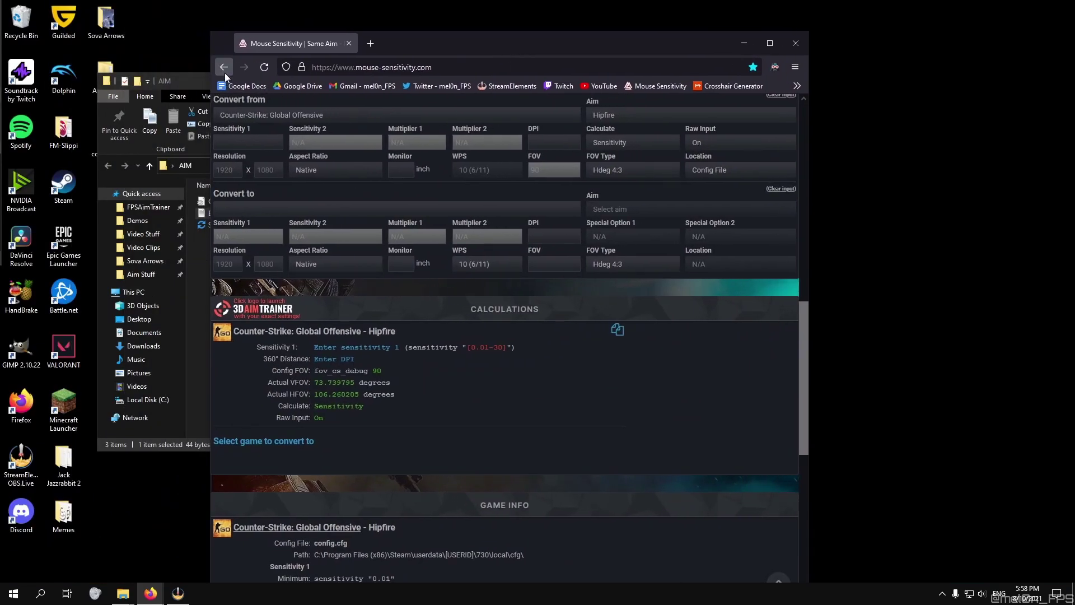
{"action": "left_click_drag", "start_coordinate": [476, 48], "coordinate": [594, 40]}
{"action": "double_click", "coordinate": [264, 213]}
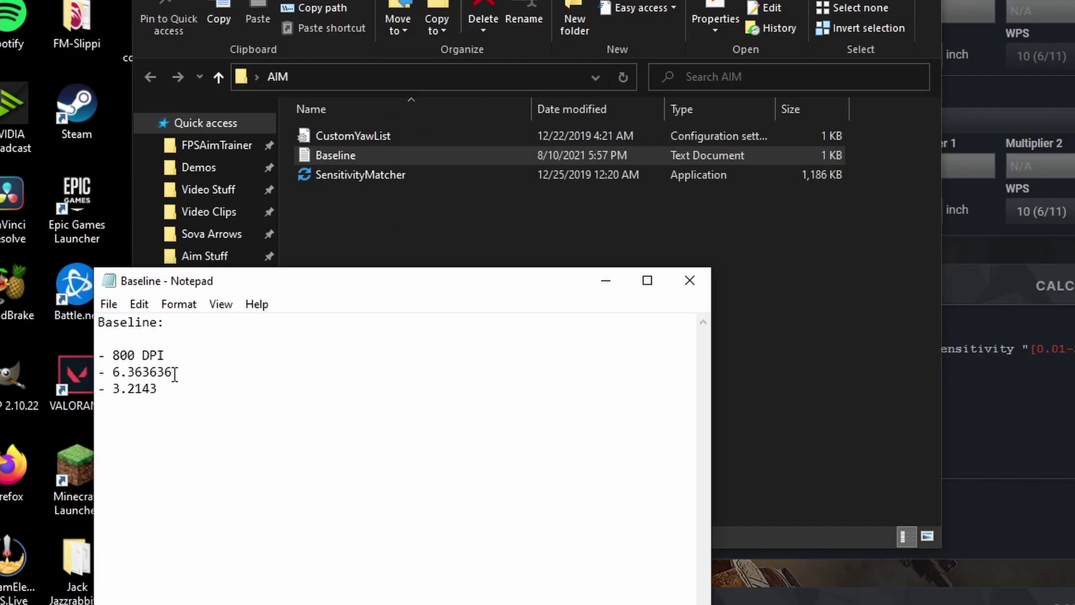
{"action": "left_click_drag", "start_coordinate": [173, 373], "coordinate": [111, 373]}
{"action": "key", "text": "ctrl+c"}
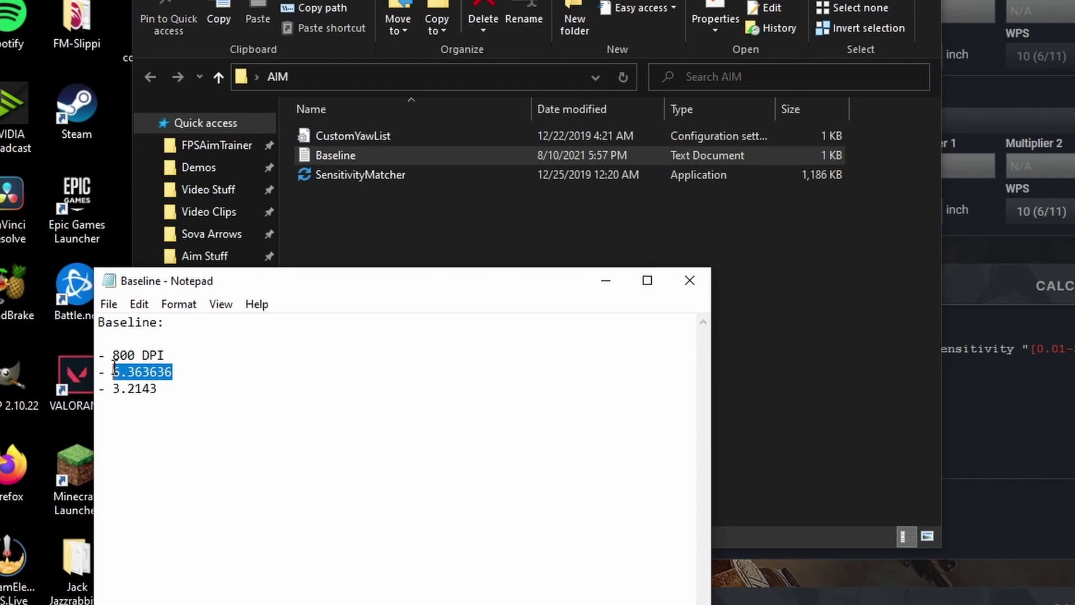
{"action": "left_click", "coordinate": [823, 163]}
{"action": "scroll", "coordinate": [823, 163], "scroll_direction": "up", "scroll_amount": 3}
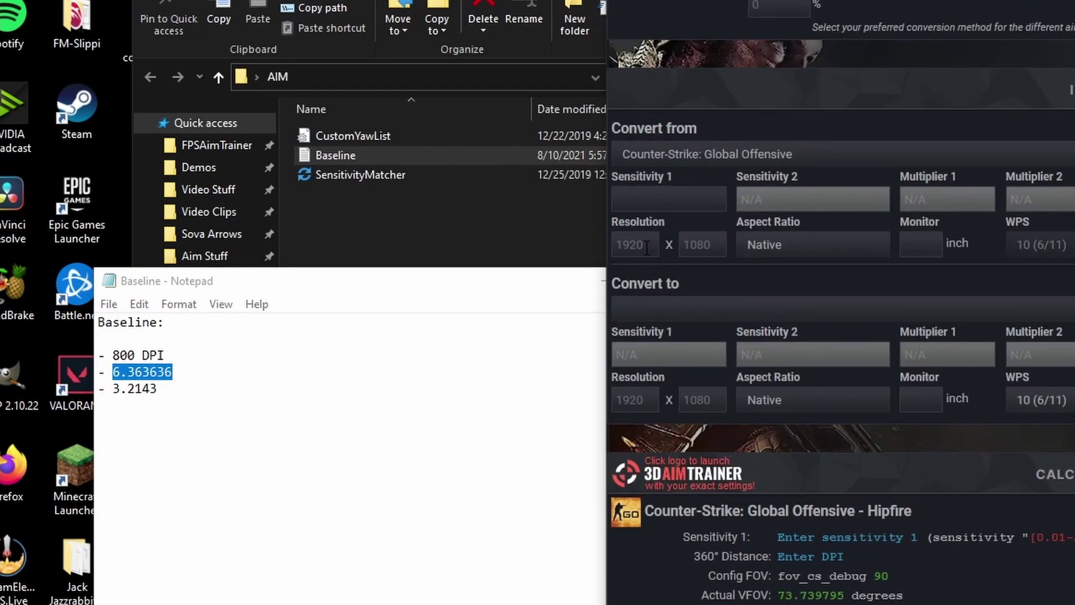
{"action": "left_click", "coordinate": [650, 204]}
{"action": "key", "text": "ctrl+v"}
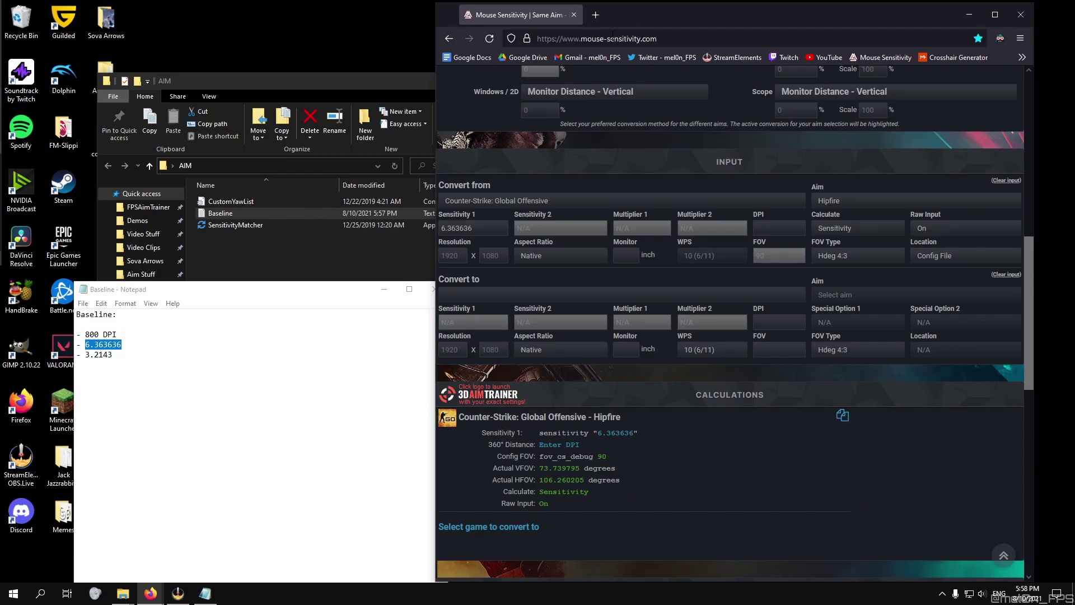
Set the source DPI to 800
{"action": "left_click", "coordinate": [297, 86]}
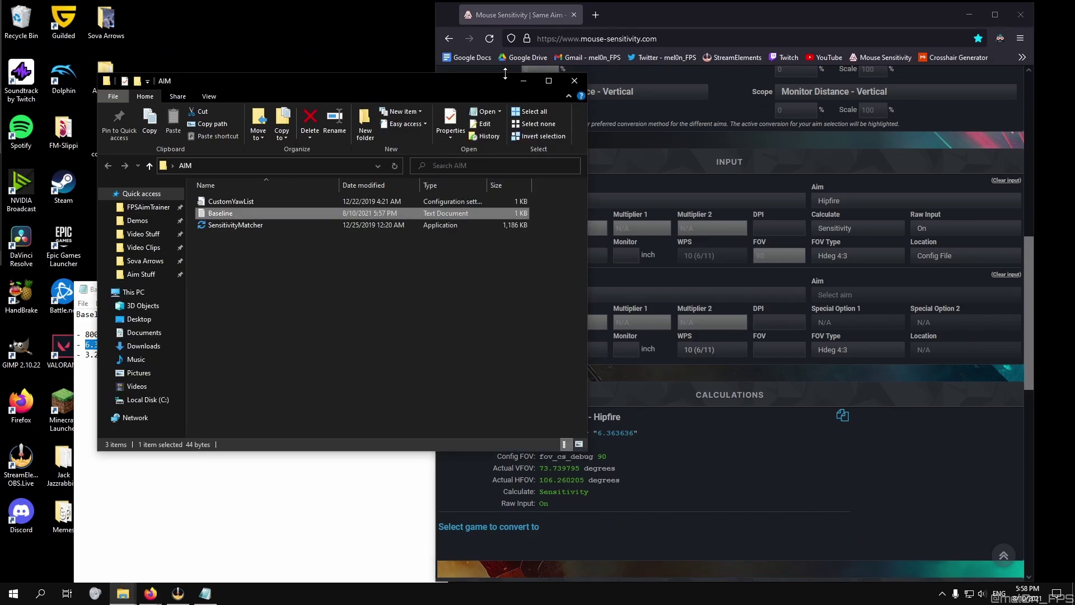
{"action": "left_click", "coordinate": [523, 80]}
{"action": "left_click", "coordinate": [795, 226]}
{"action": "type", "text": "800"}
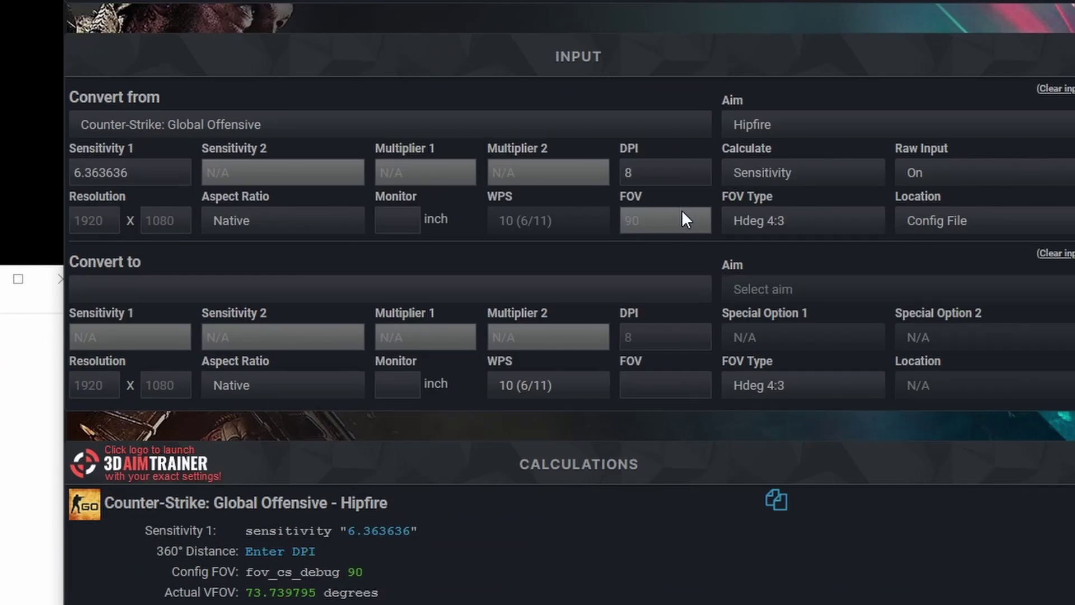
{"action": "left_click", "coordinate": [209, 282]}
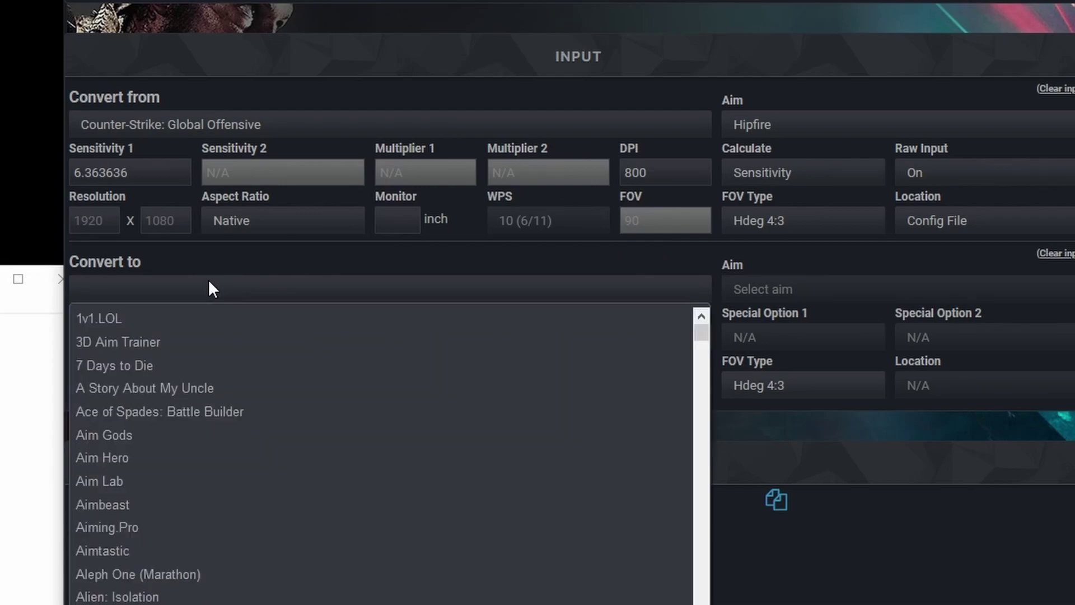
Set Splitgate as the target game with FOV 103 and 800 DPI
{"action": "type", "text": "spl"}
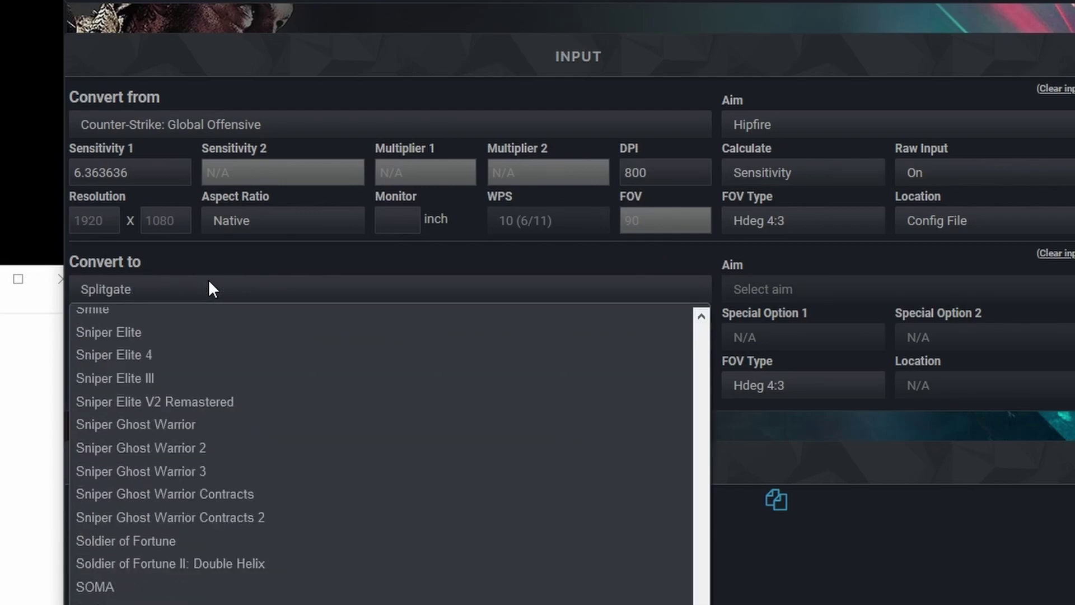
{"action": "scroll", "coordinate": [280, 504], "scroll_direction": "down", "scroll_amount": 2}
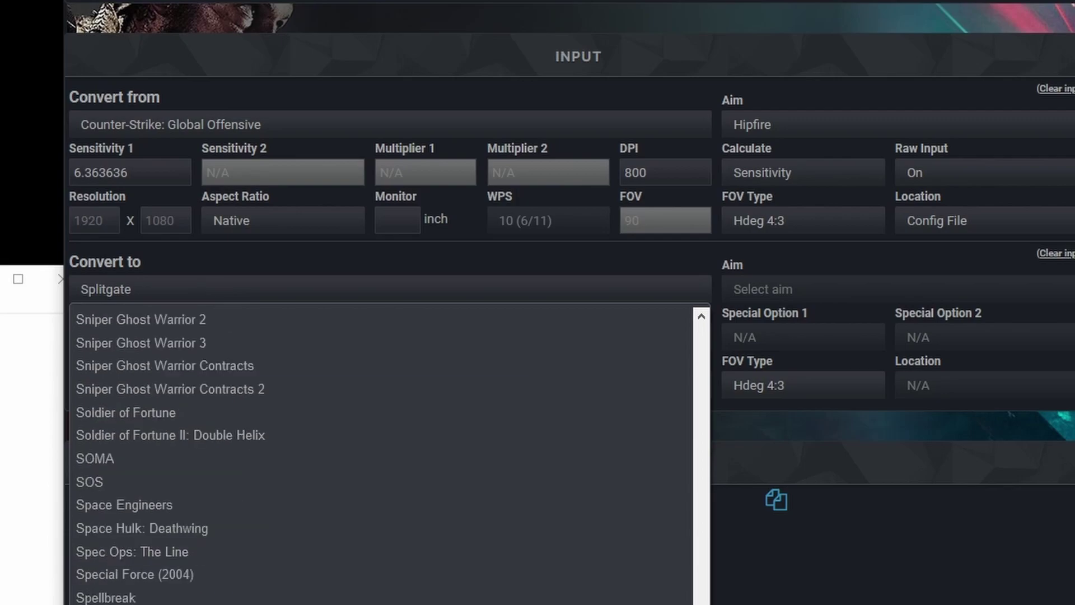
{"action": "left_click", "coordinate": [345, 274]}
{"action": "left_click", "coordinate": [663, 391]}
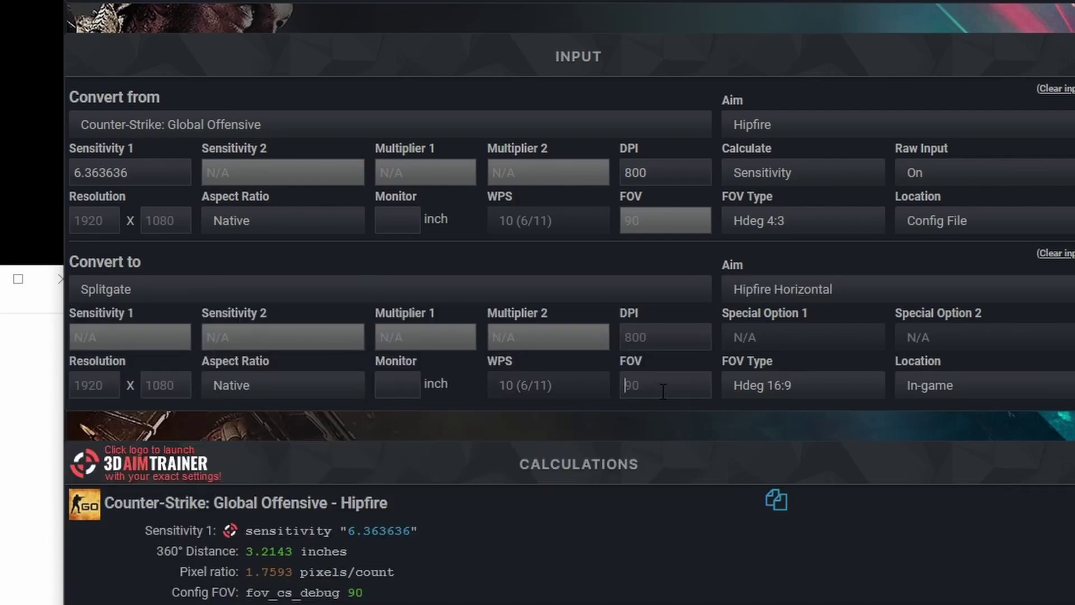
{"action": "type", "text": "103"}
{"action": "left_click", "coordinate": [645, 338]}
{"action": "type", "text": "800"}
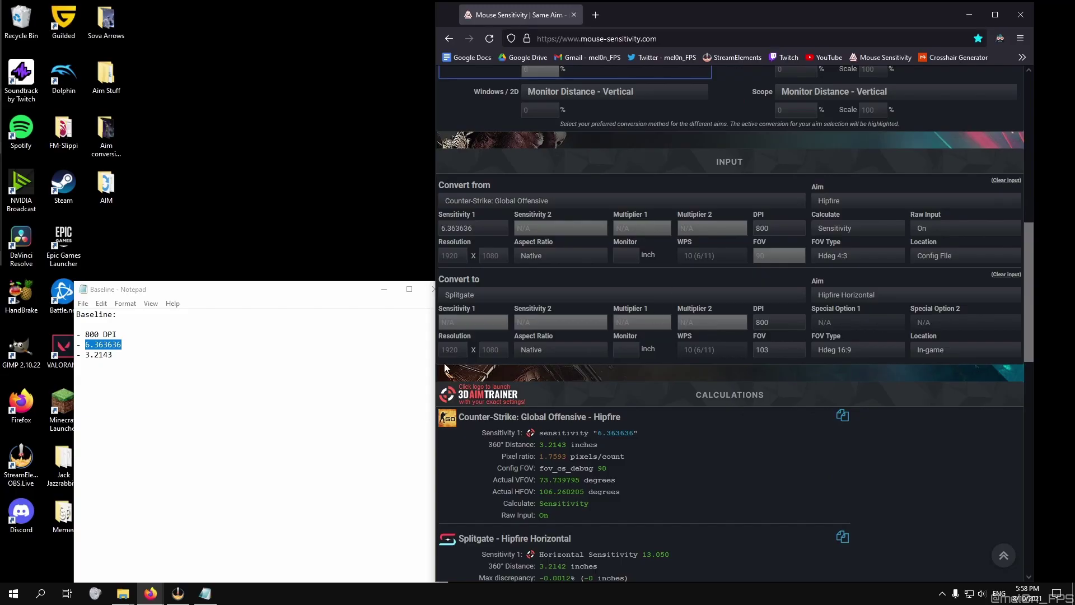
Compare the 3.2143 vs 3.2142-inch 360° distances, -0.0012% discrepancy and 13.050 sensitivity
{"action": "double_click", "coordinate": [744, 17]}
{"action": "scroll", "coordinate": [514, 288], "scroll_direction": "down", "scroll_amount": 2}
{"action": "scroll", "coordinate": [514, 287], "scroll_direction": "down", "scroll_amount": 5}
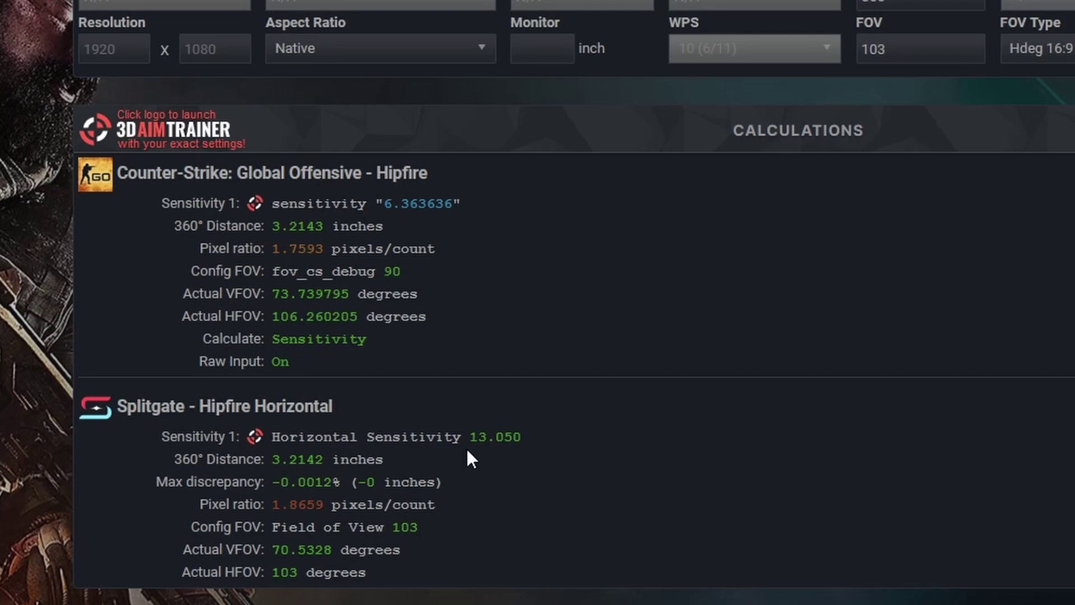
{"action": "left_click_drag", "start_coordinate": [265, 225], "coordinate": [355, 226]}
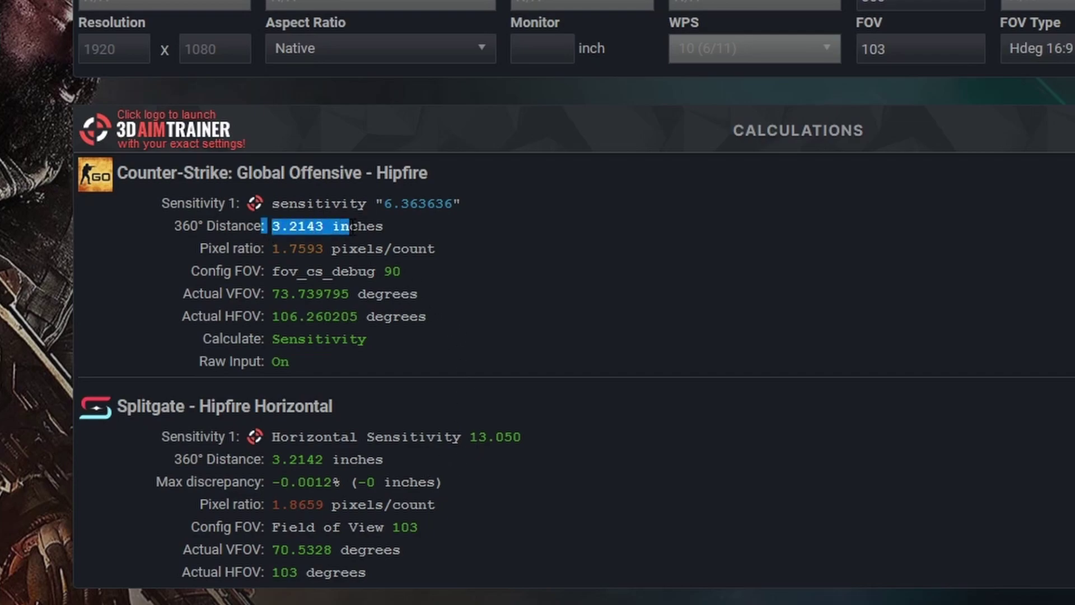
{"action": "left_click_drag", "start_coordinate": [357, 459], "coordinate": [267, 456]}
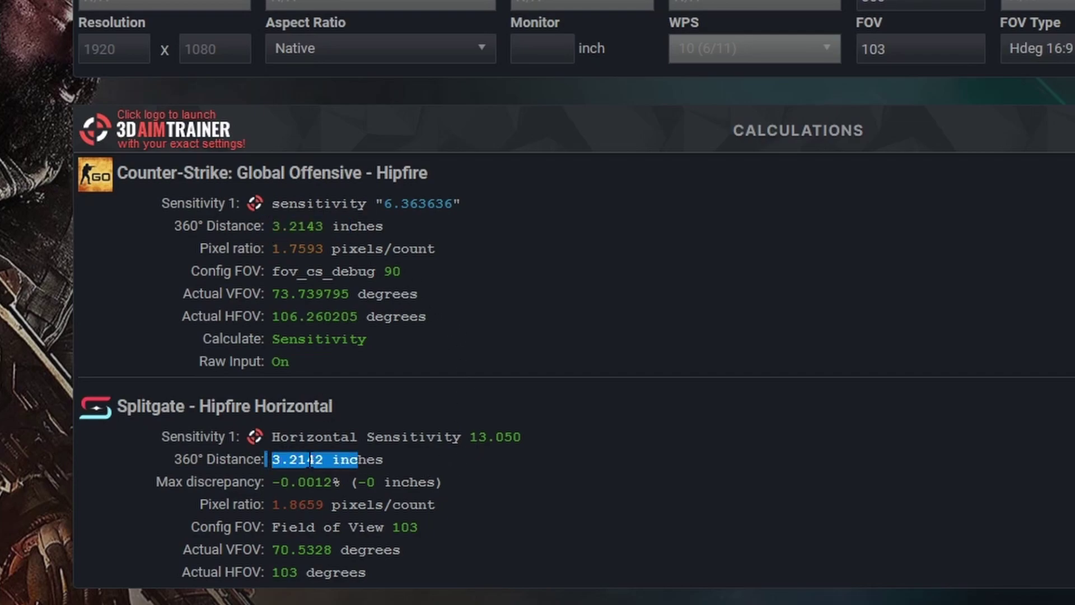
{"action": "left_click_drag", "start_coordinate": [392, 481], "coordinate": [303, 481]}
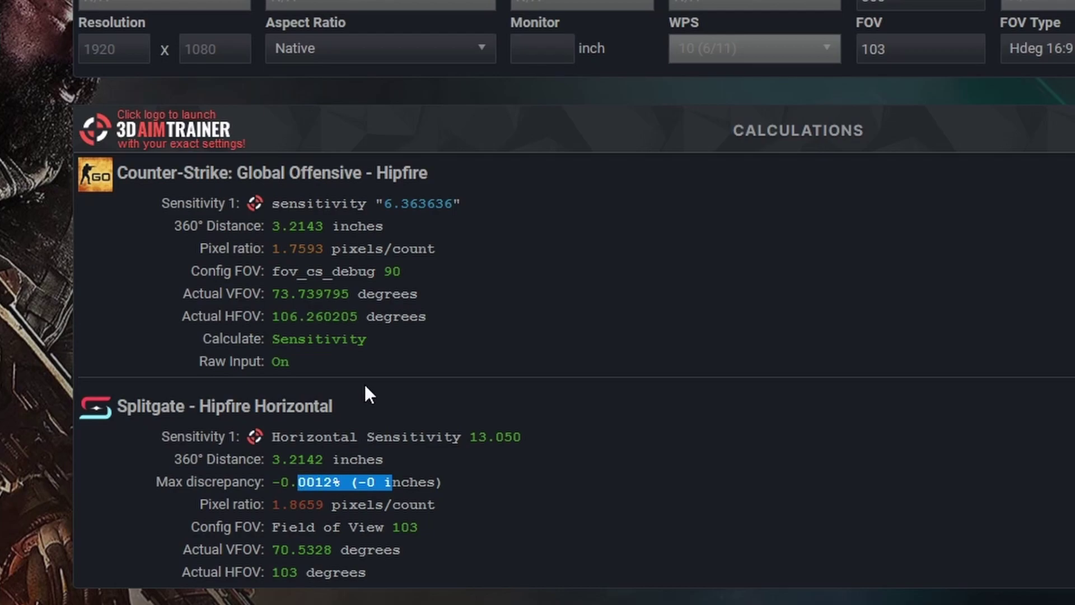
{"action": "left_click_drag", "start_coordinate": [299, 436], "coordinate": [487, 436]}
{"action": "left_click_drag", "start_coordinate": [278, 453], "coordinate": [399, 453]}
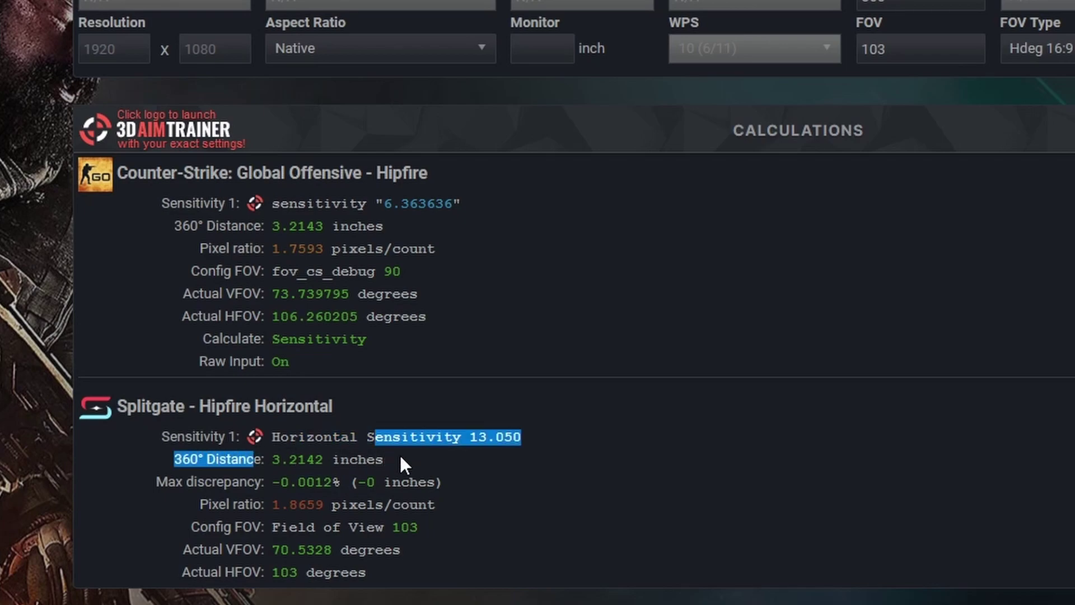
{"action": "left_click", "coordinate": [405, 455]}
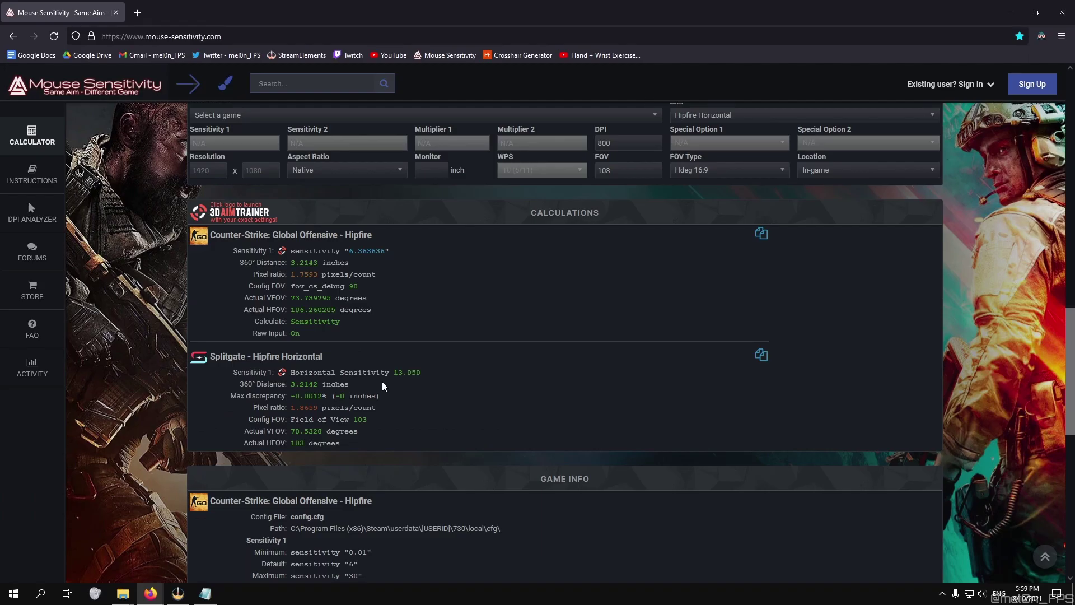